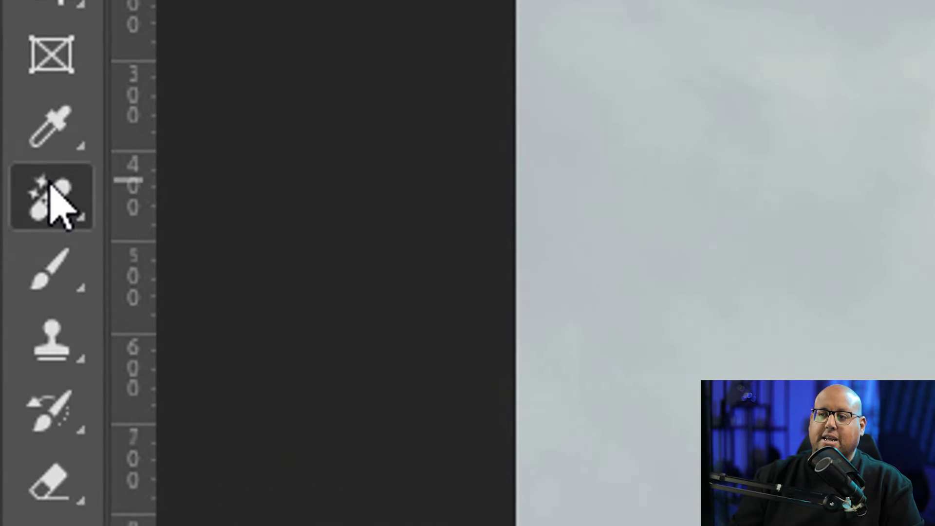
Step: Try erasing the upper sky wire with the Spot Healing Brush
right_click(8, 104)
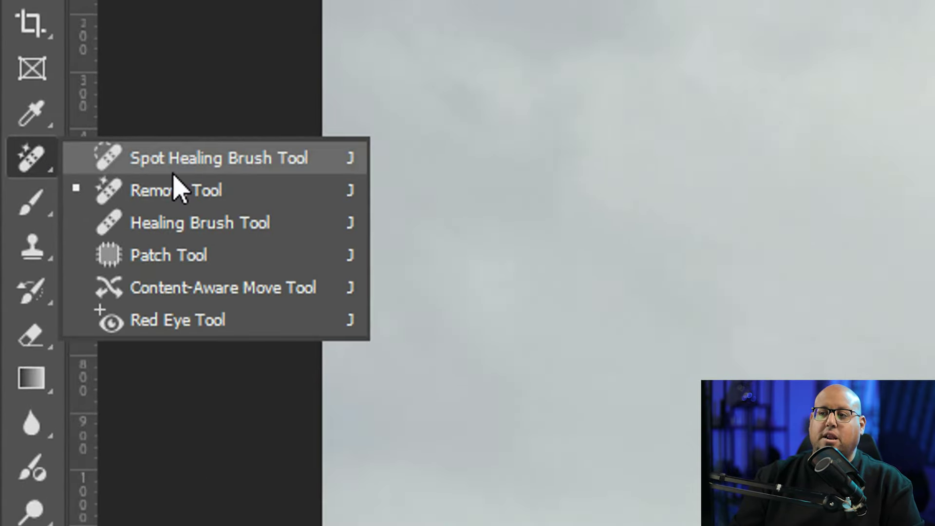
left_click(246, 214)
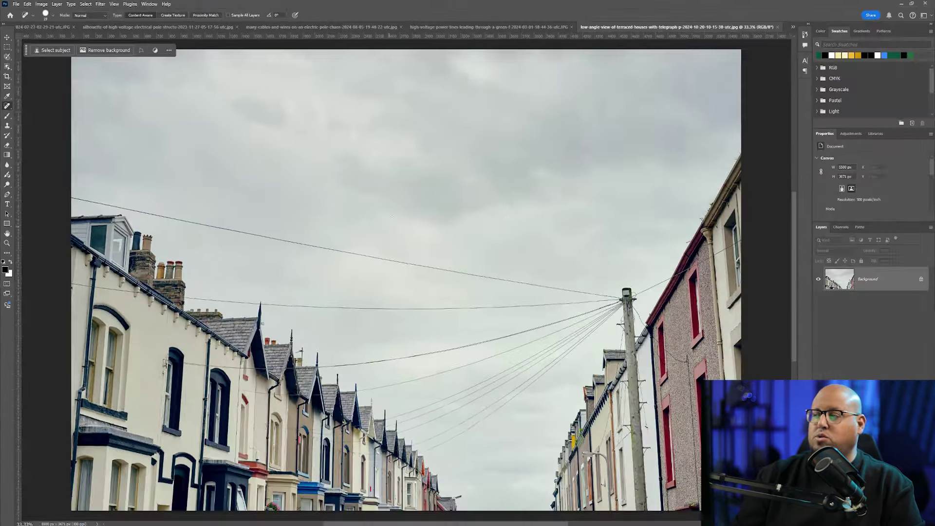
mouse_move(464, 271)
left_mouse_down()
mouse_move(355, 262)
mouse_move(271, 239)
left_mouse_up()
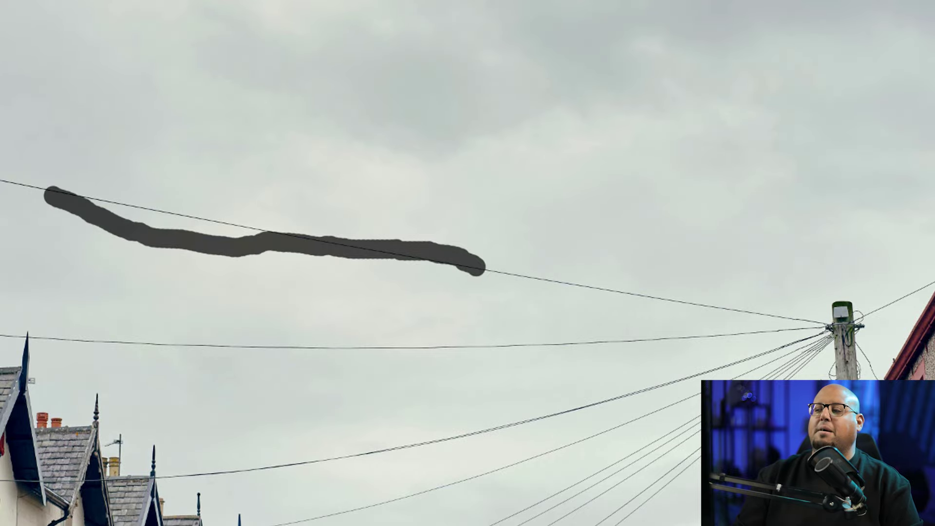
left_click_drag(54, 196, 54, 196)
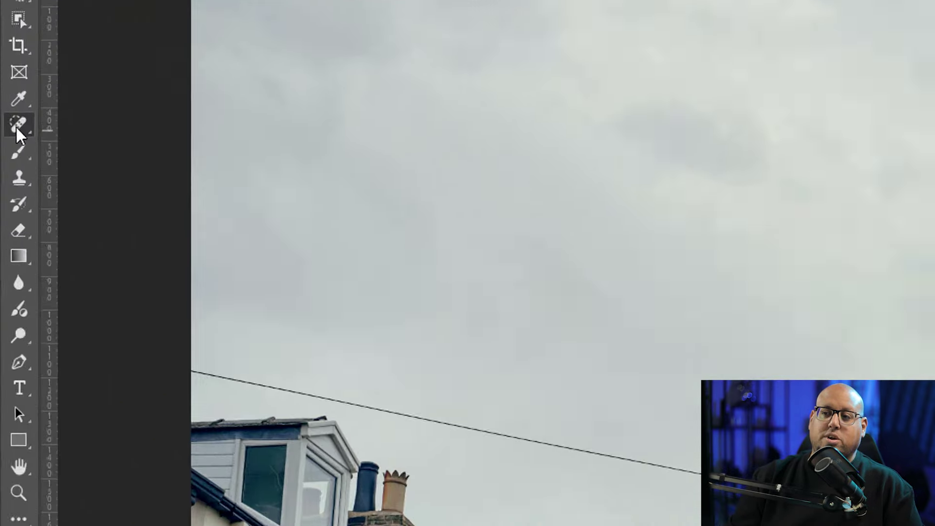
Step: Remove all overhead wires using the Remove Tool's Find distractions > Wires and cables
right_click(12, 109)
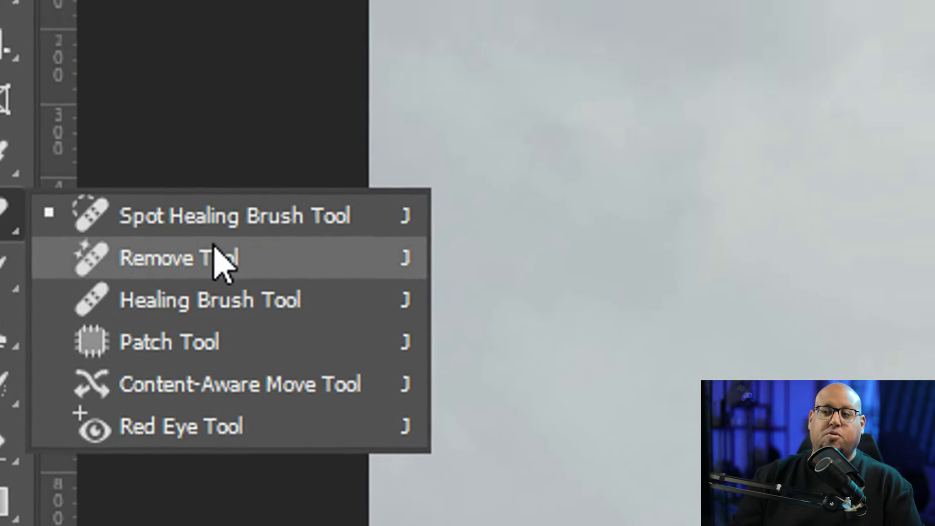
left_click(215, 248)
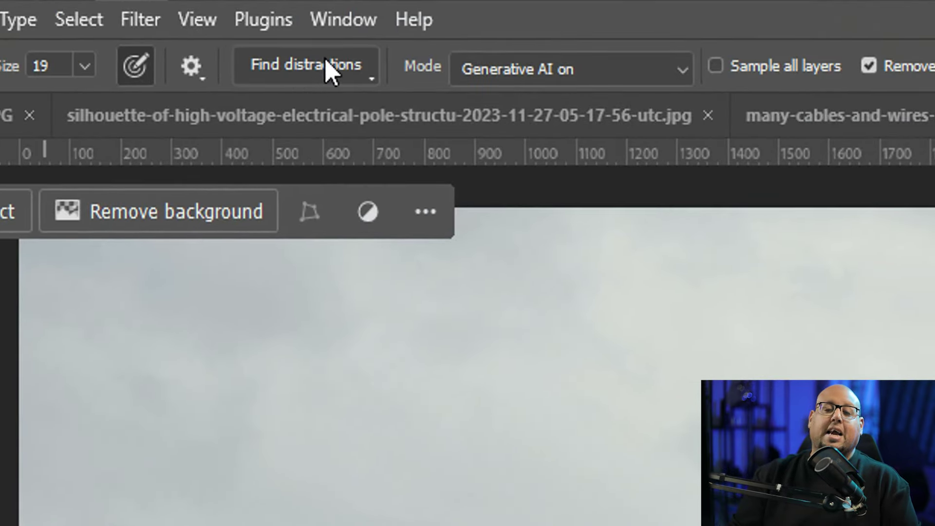
left_click(287, 81)
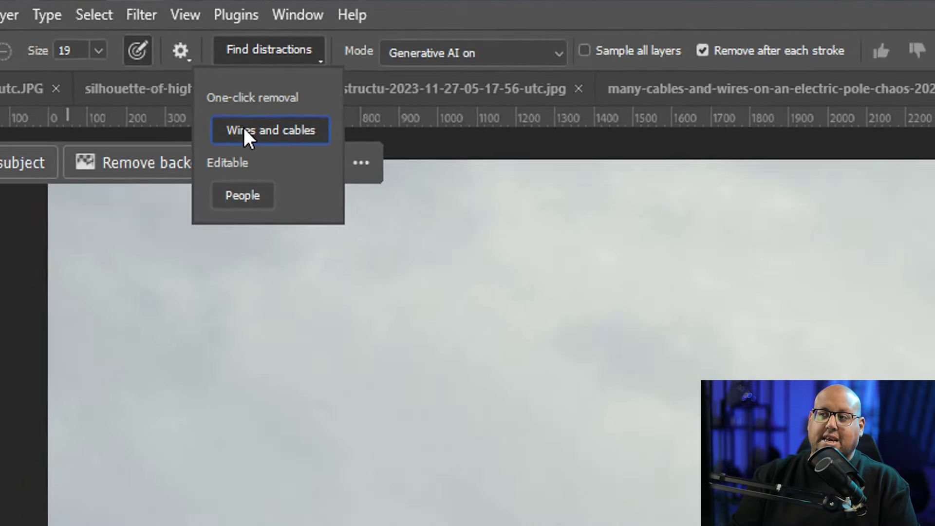
left_click(359, 220)
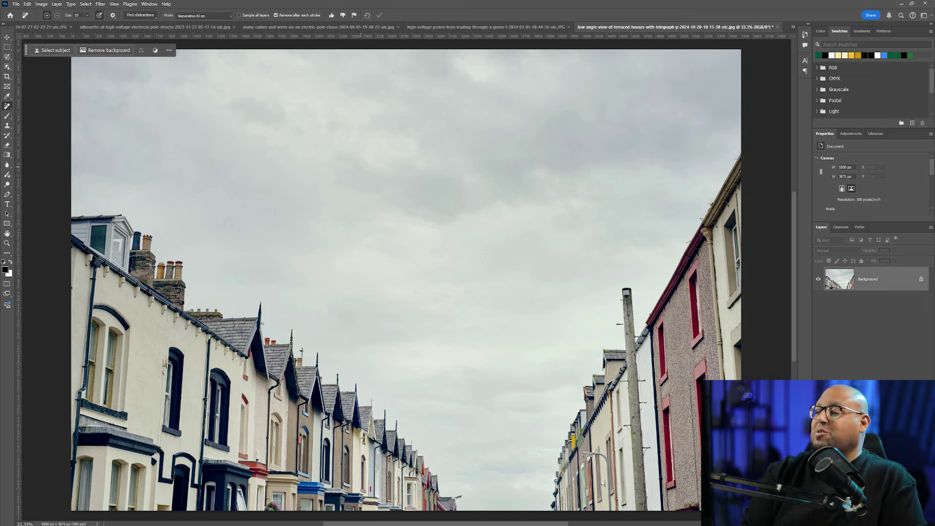
left_click(487, 28)
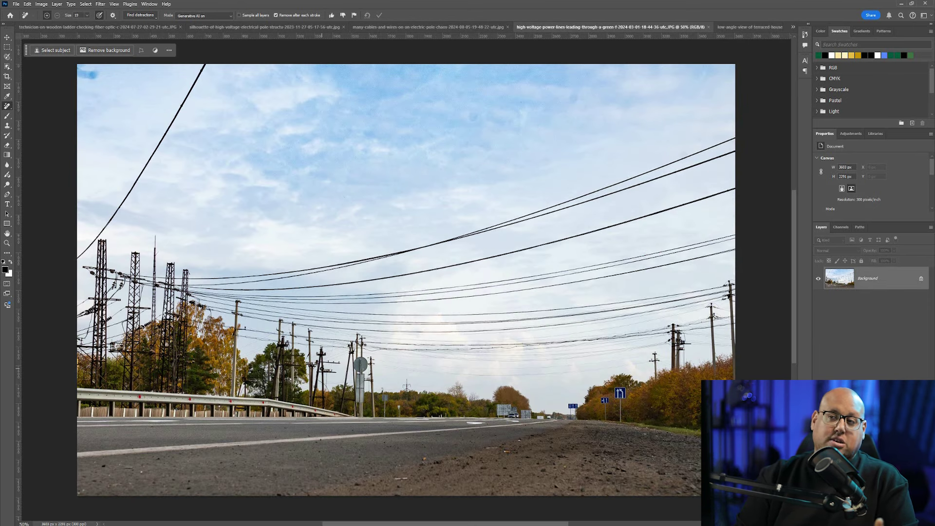
Step: Remove the roadside photo's power lines with Find distractions > Wires and cables
left_click(142, 15)
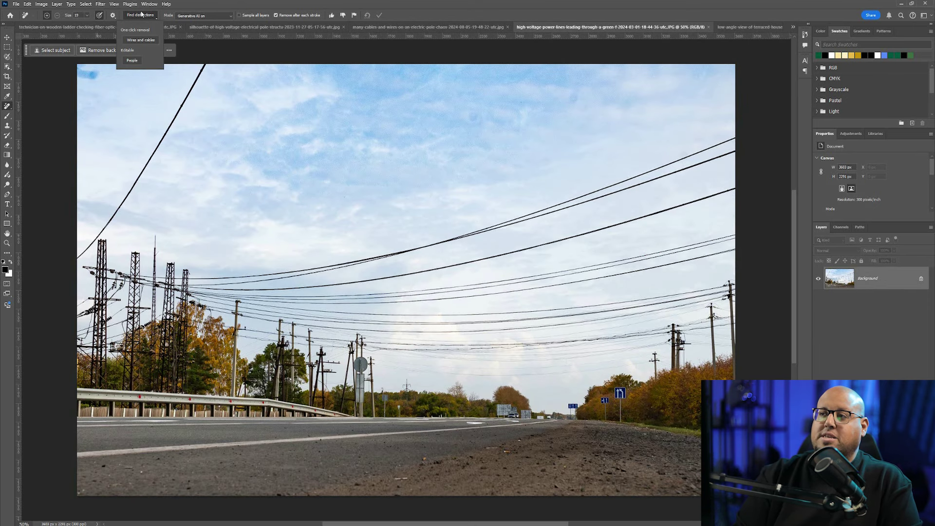
left_click(131, 41)
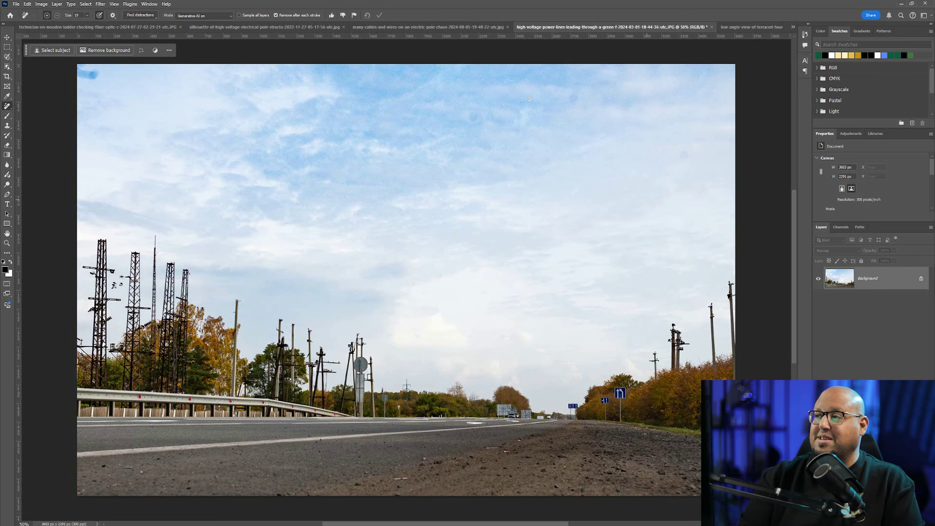
left_click(429, 27)
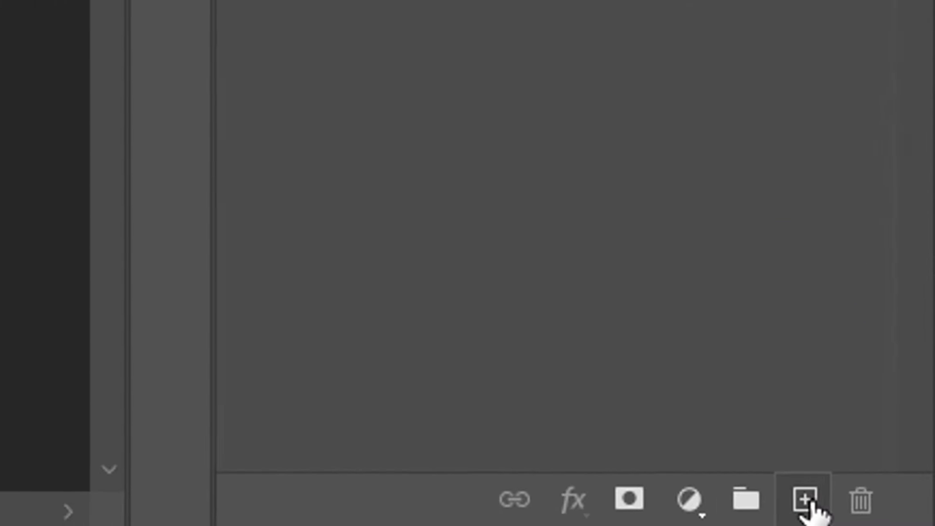
Step: Add a new layer, enable Sample all layers, and remove wires and cables onto it
left_click(915, 522)
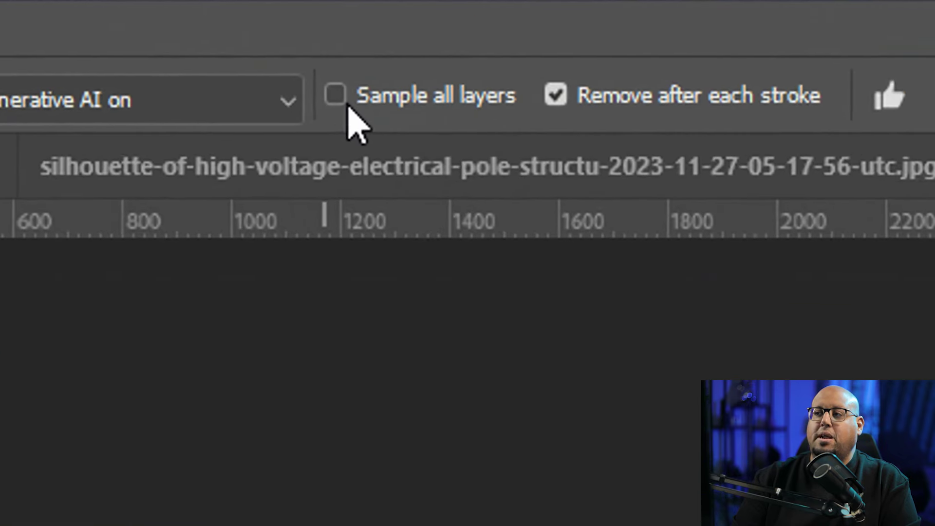
left_click(336, 94)
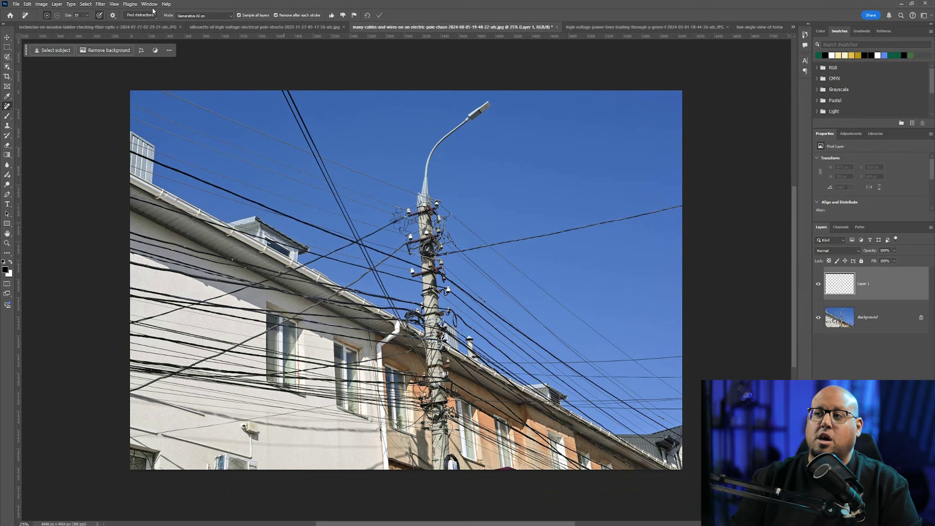
left_click(139, 16)
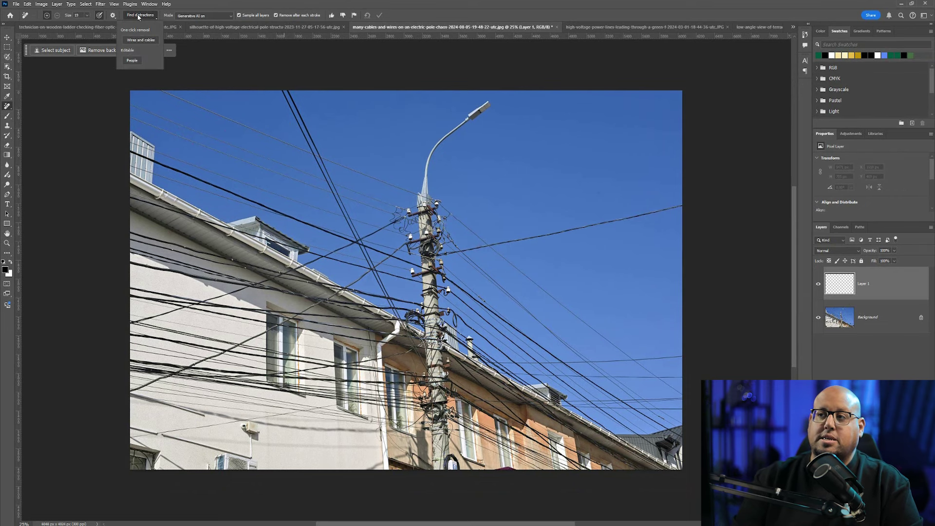
left_click(141, 40)
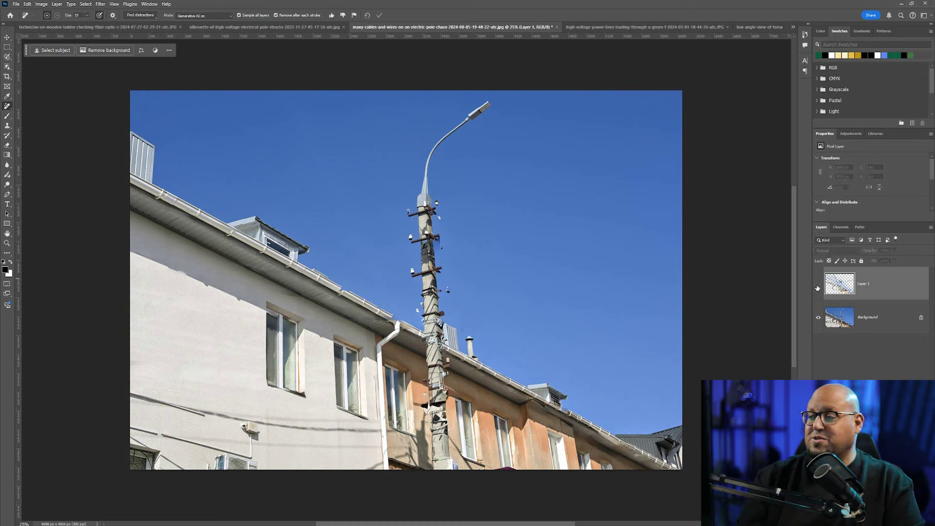
Step: Toggle Layer 1's visibility to compare the pole photo with and without wires
left_click(817, 288)
left_click(818, 288)
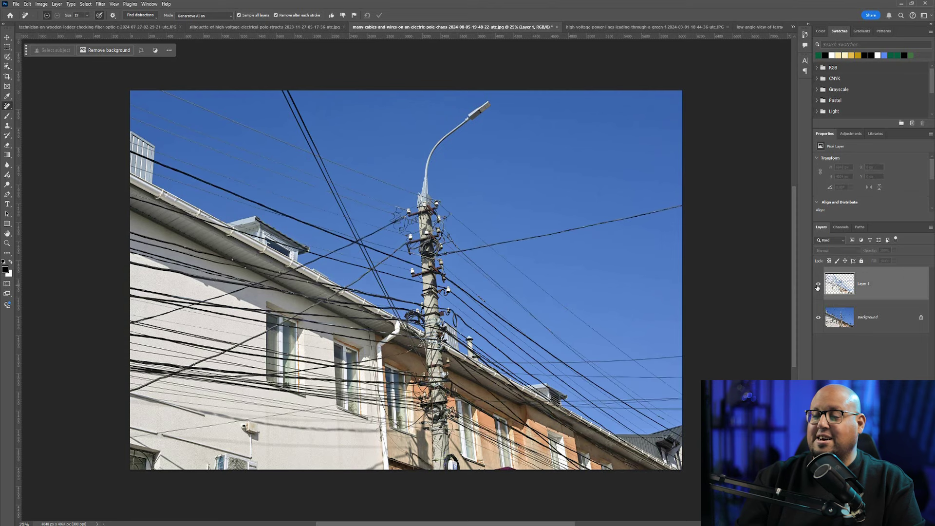
left_click(818, 287)
left_click(817, 288)
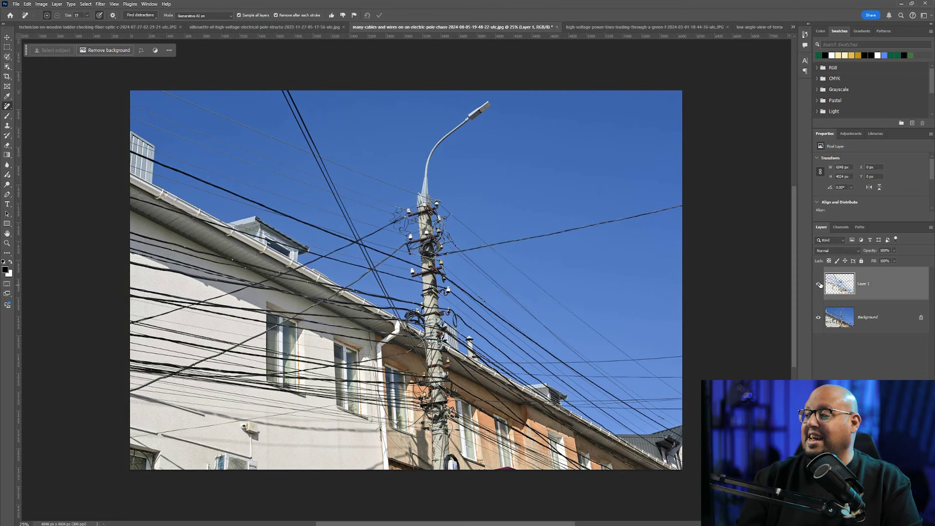
left_click(819, 286)
left_click(818, 286)
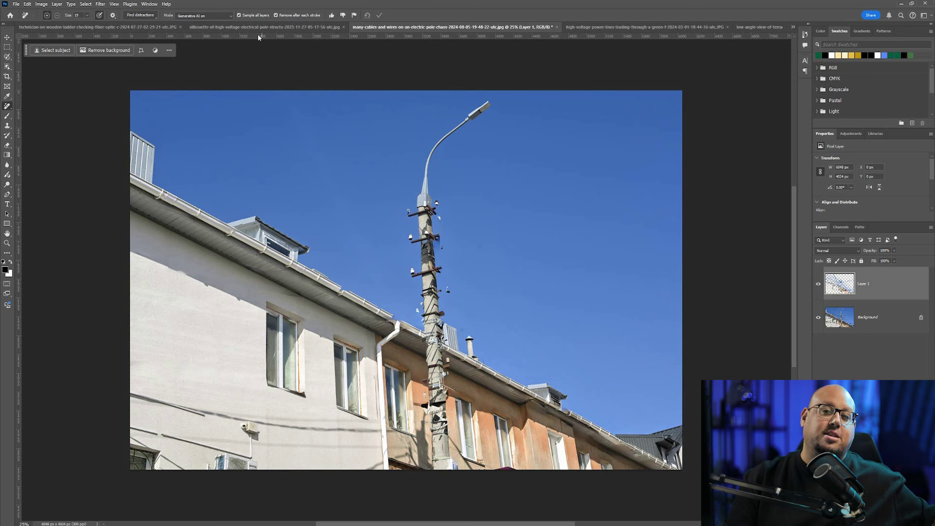
left_click(261, 27)
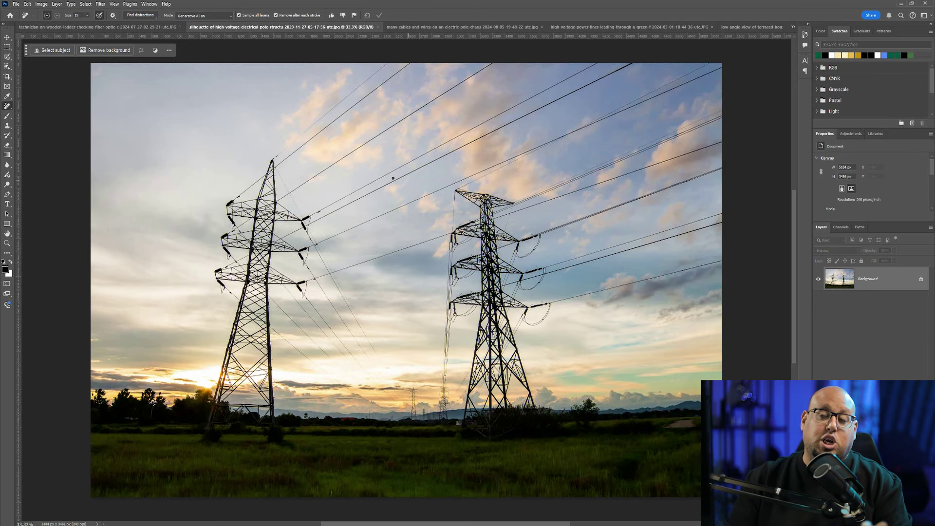
Step: Remove the cables between the sunset pylons with Find distractions > Wires and cables
left_click(146, 16)
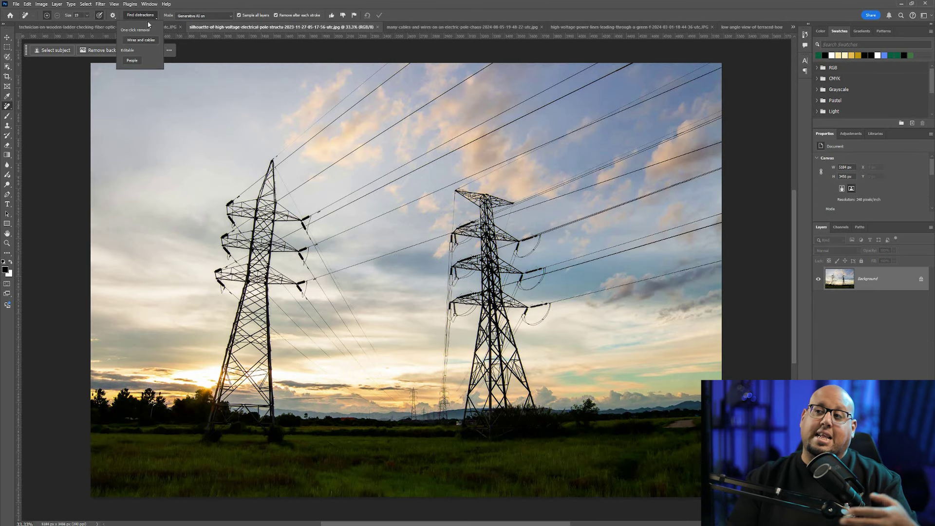
left_click(139, 43)
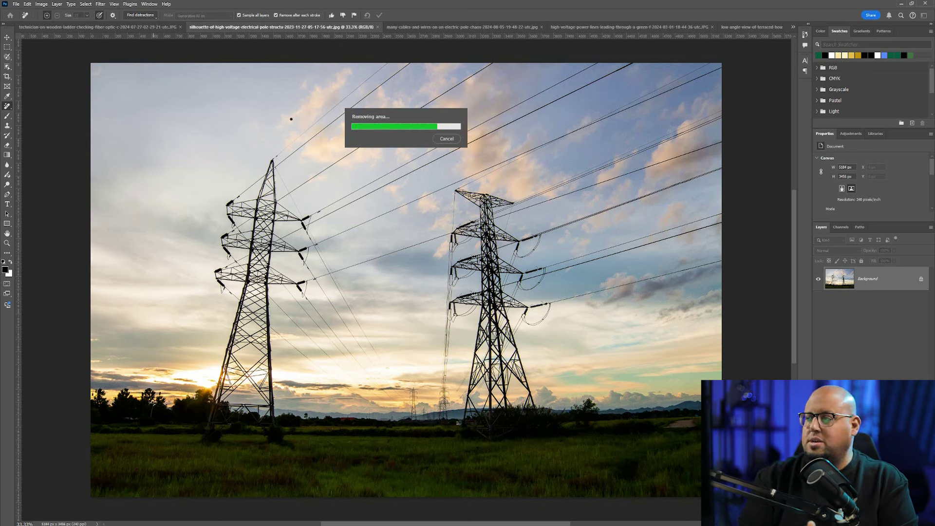
left_click(7, 39)
left_click(95, 27)
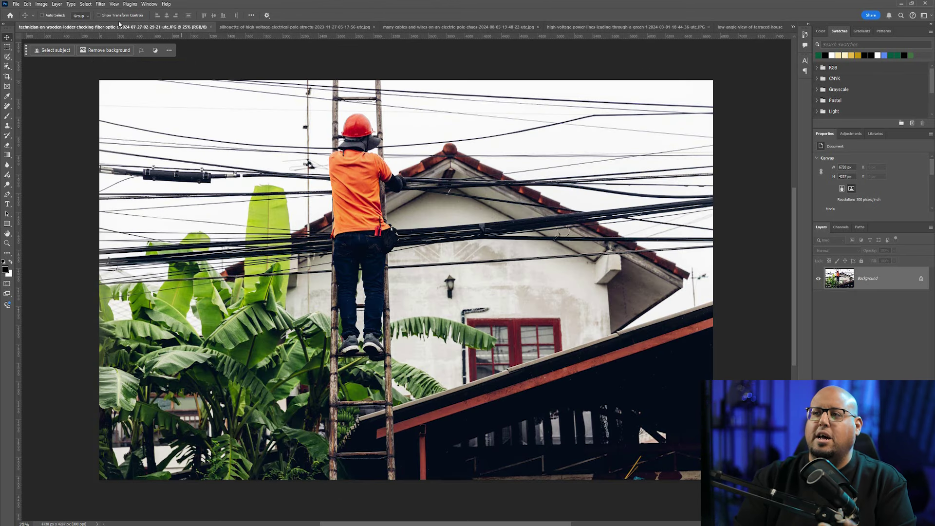
Step: Auto-remove the wires around the ladder technician, then undo it with Ctrl+Z
left_click(9, 107)
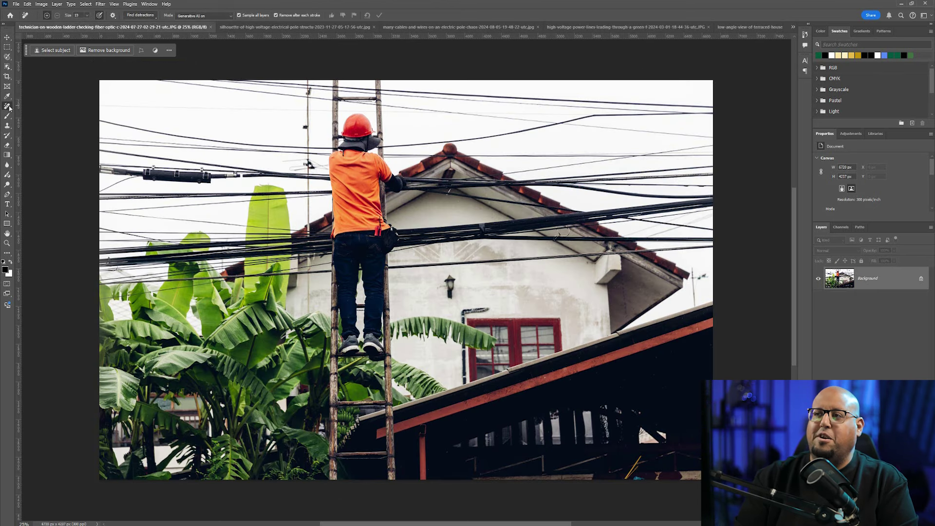
left_click(143, 17)
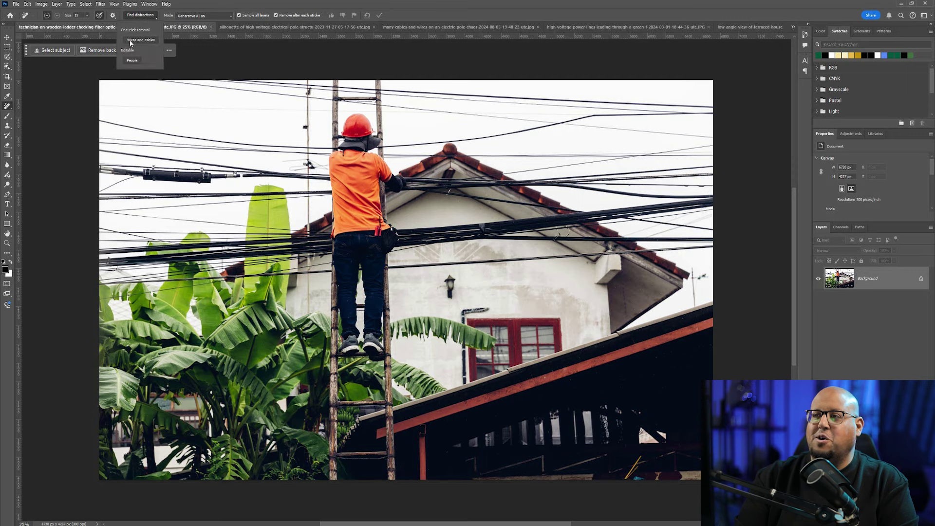
left_click(130, 41)
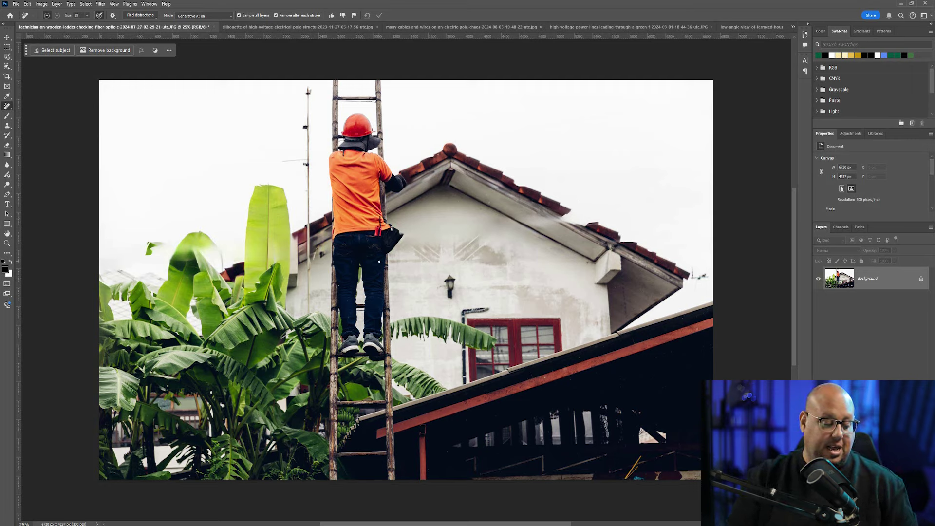
key("ctrl+z")
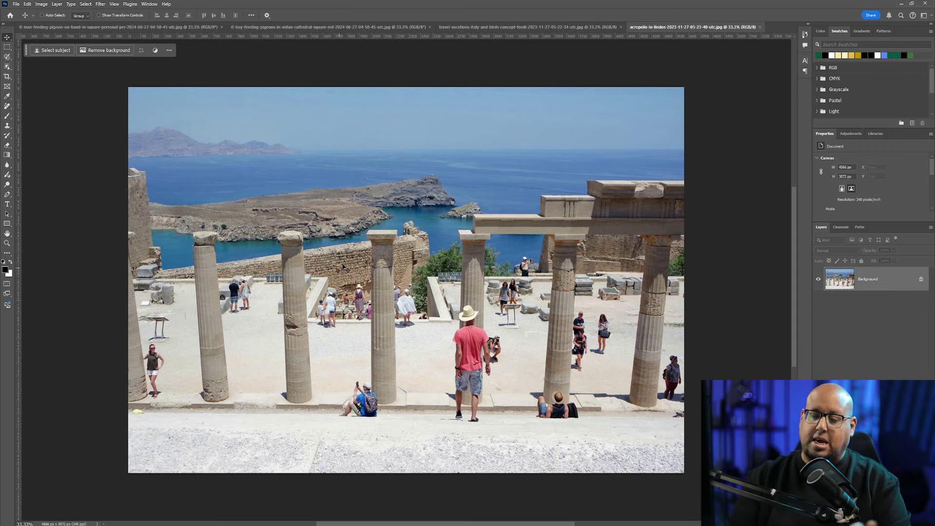
Step: Detect the acropolis tourists with Find distractions > People, set the brush to subtract, and apply
left_click(7, 109)
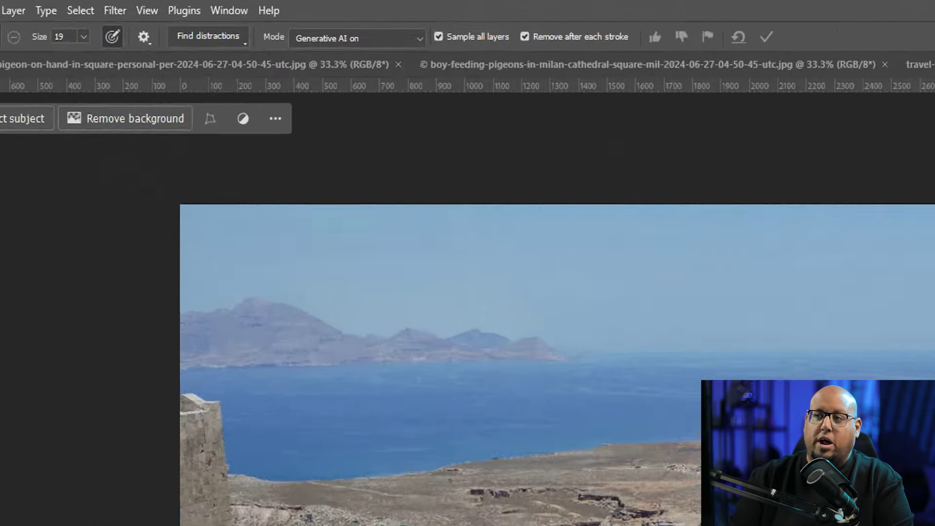
left_click(145, 17)
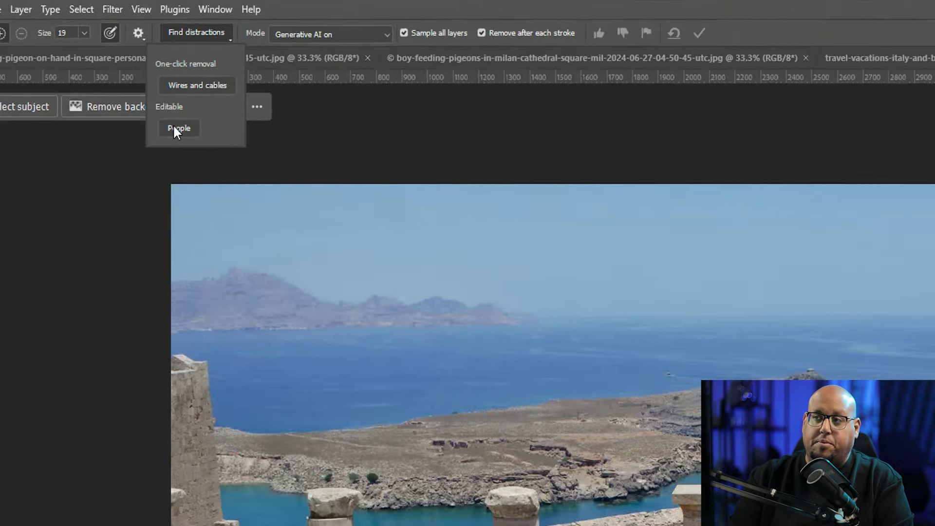
left_click(336, 370)
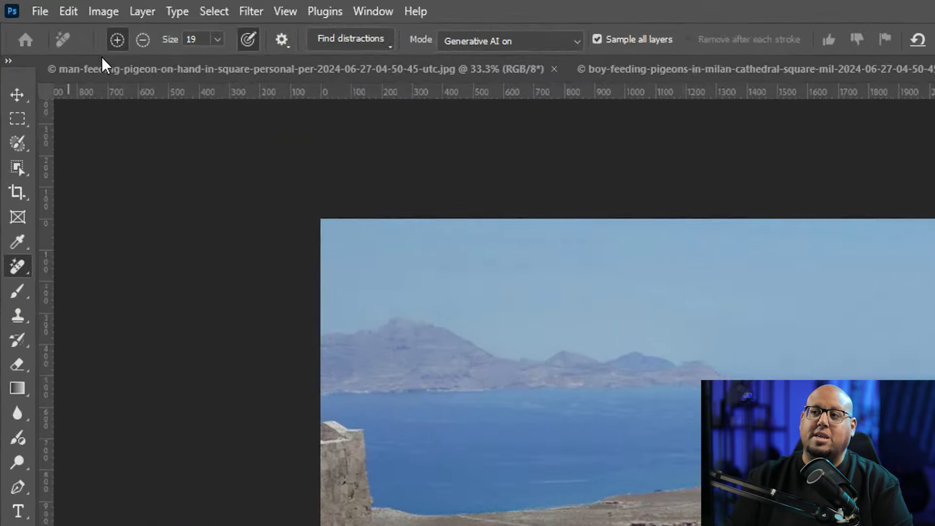
left_click(142, 41)
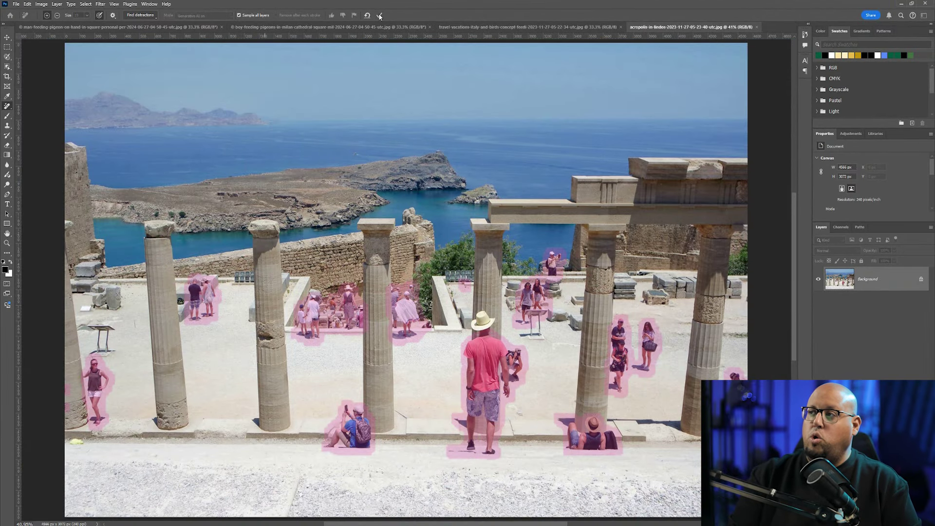
key("Return")
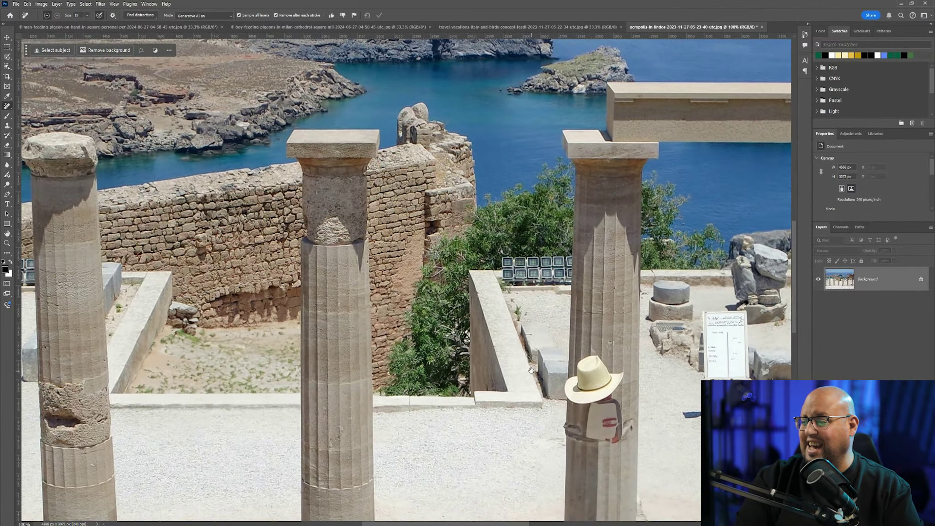
Step: Erase the straw-hatted man behind the centre column with an enlarged Remove brush
left_click_drag(532, 371, 378, 259)
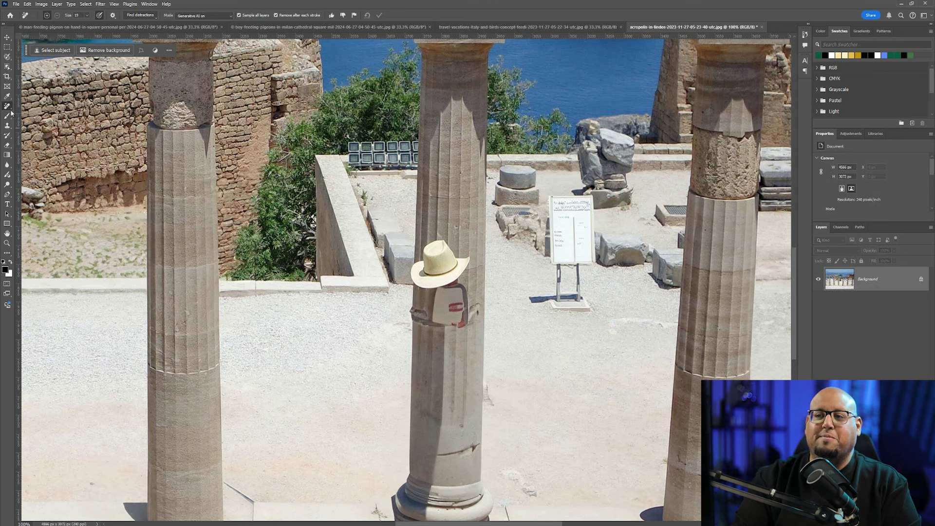
key("bracketright")
key("bracketright")
key("bracketright")
key("bracketright")
key("bracketright")
key("bracketright")
key("bracketright")
key("bracketright")
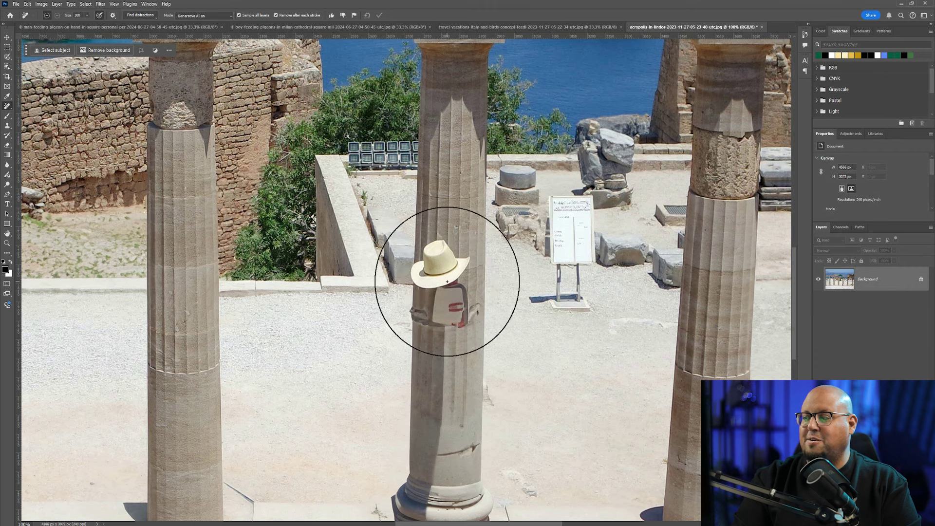
left_click(447, 281)
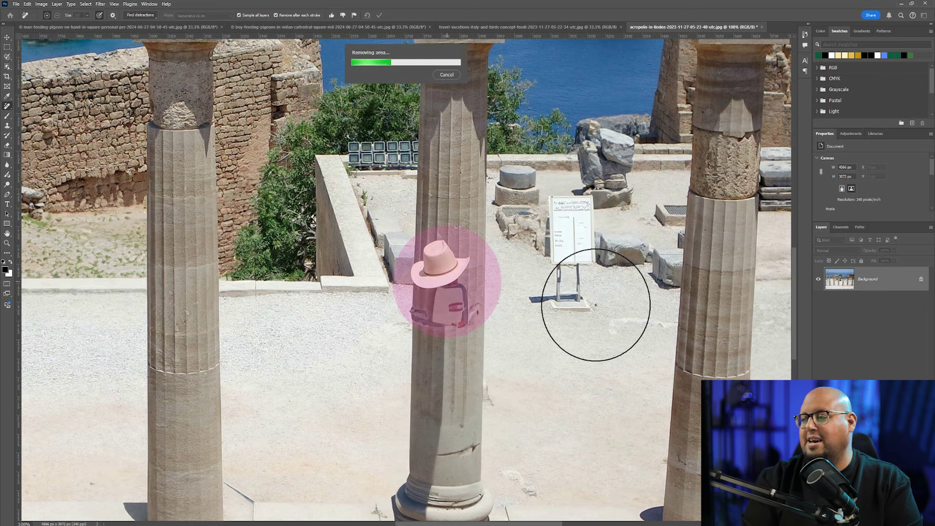
key("ctrl+0")
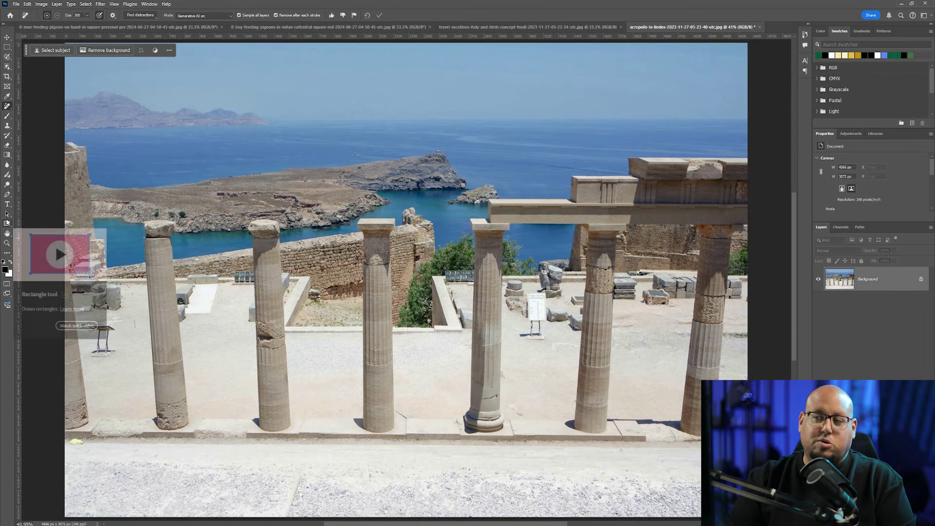
left_click(7, 38)
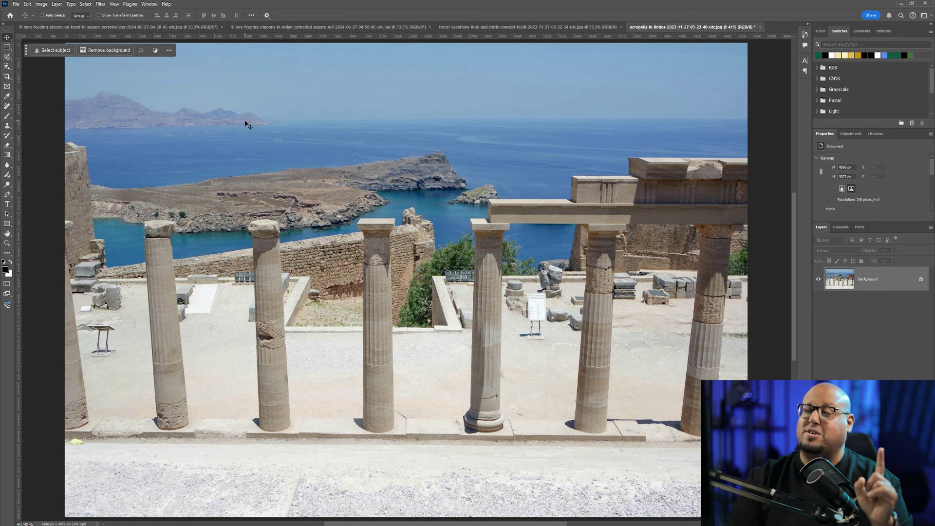
left_click(553, 28)
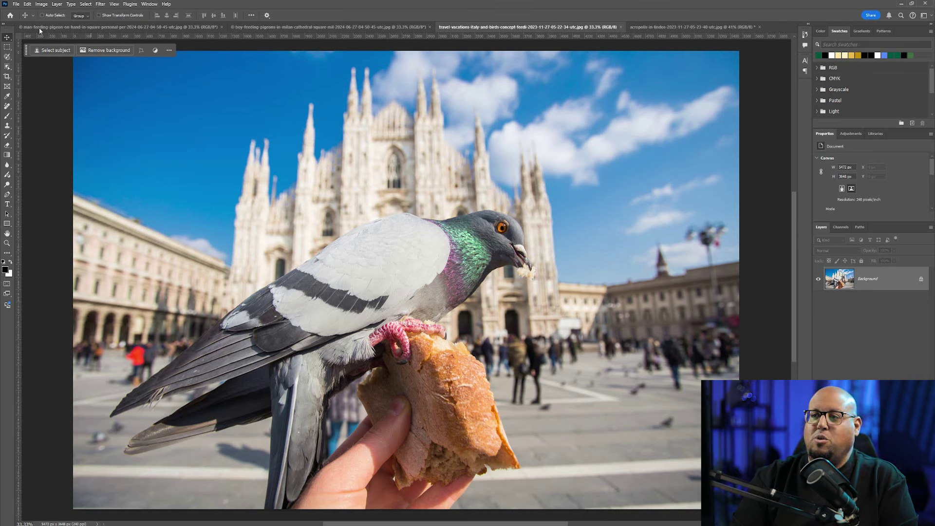
Step: Detect the people behind the pigeon with Find distractions > People and apply the removal
left_click(6, 106)
left_click(134, 17)
left_click(131, 61)
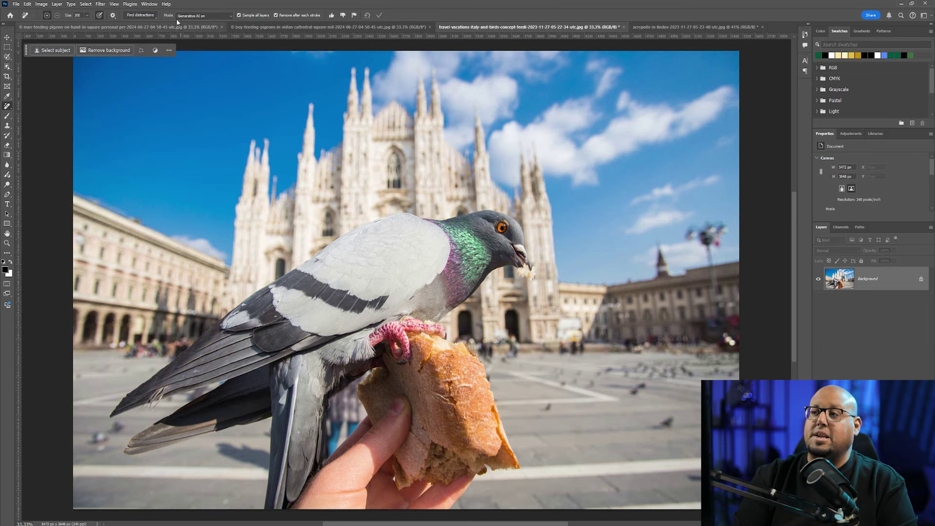
left_click(140, 15)
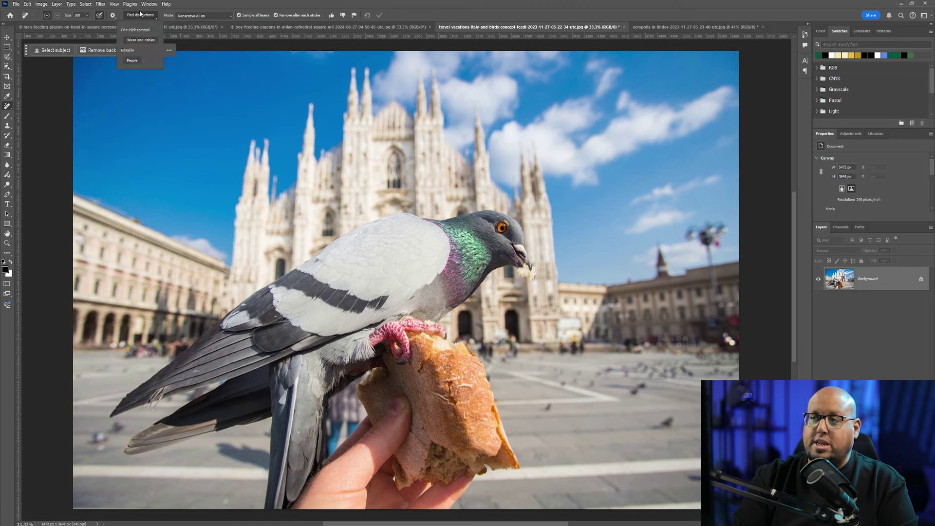
left_click(132, 60)
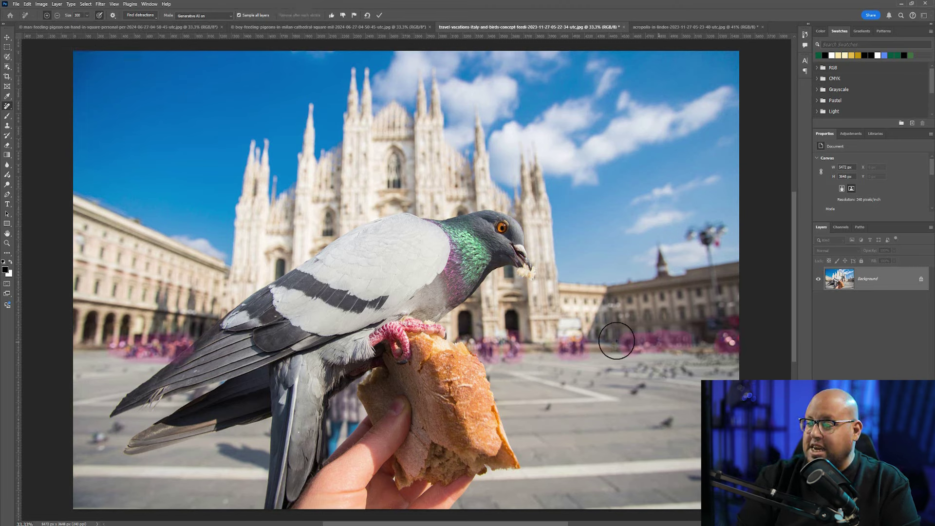
left_click(380, 15)
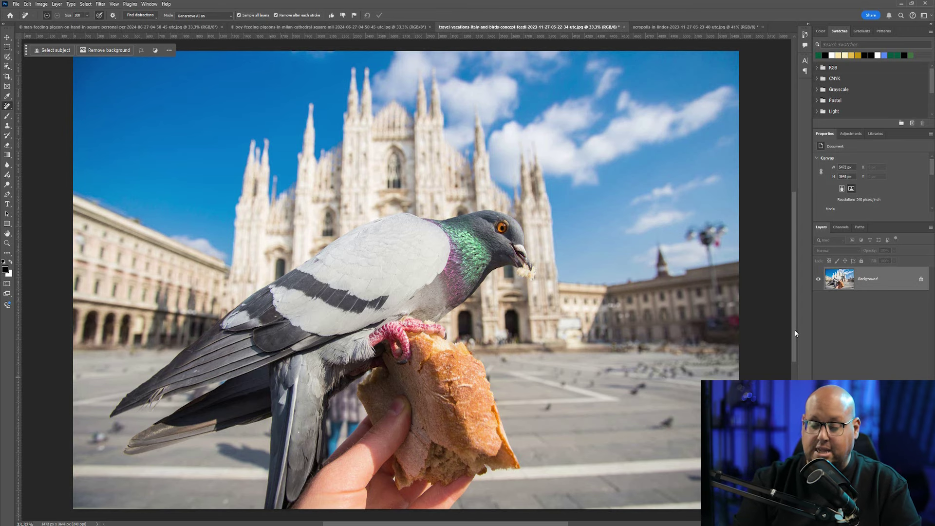
key("ctrl+minus")
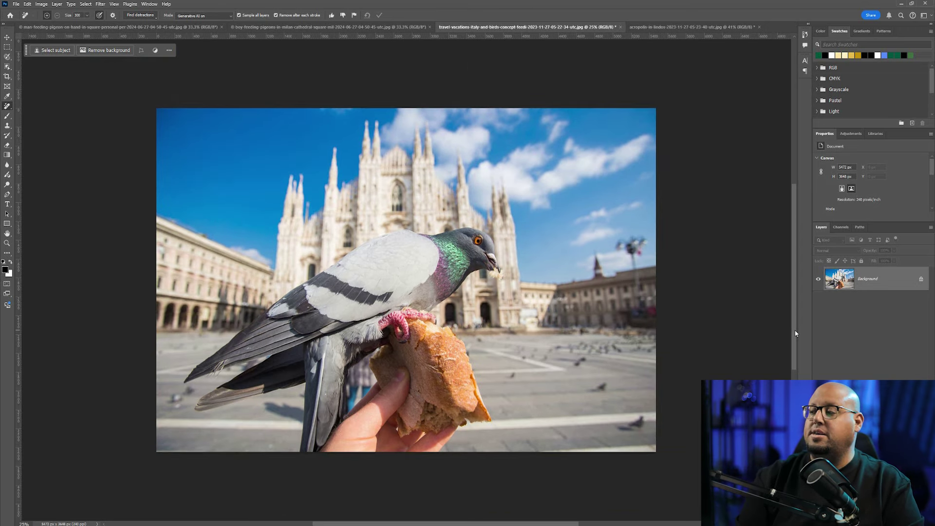
Step: Add a new layer and remove the walking crowd onto it via Find distractions > People
left_click(131, 27)
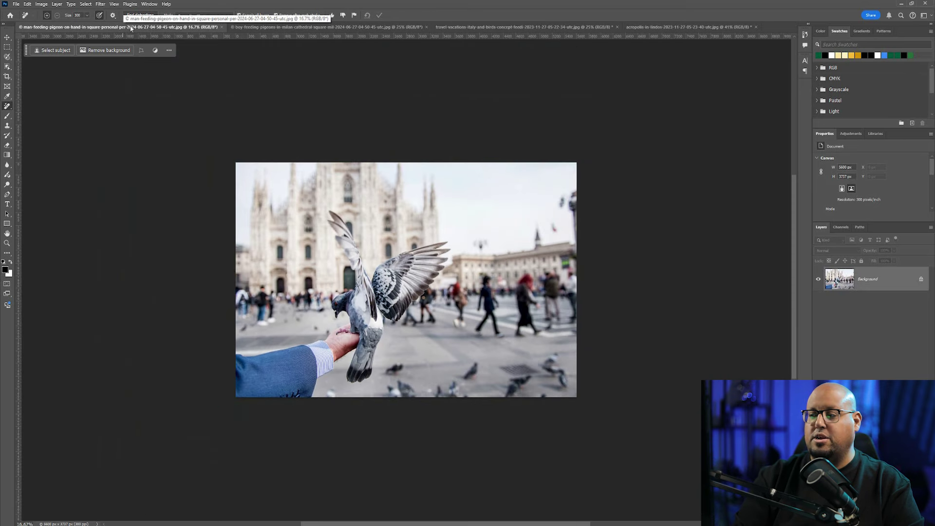
left_click(141, 19)
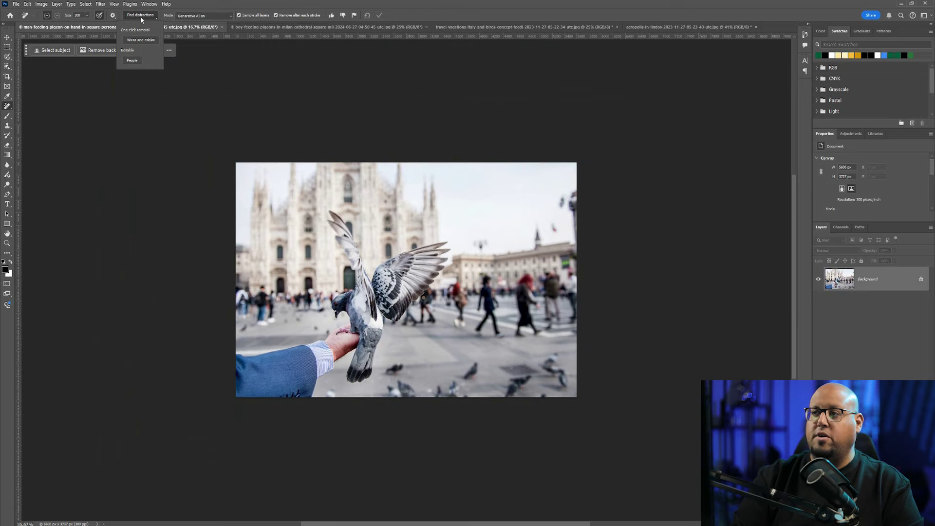
left_click(132, 61)
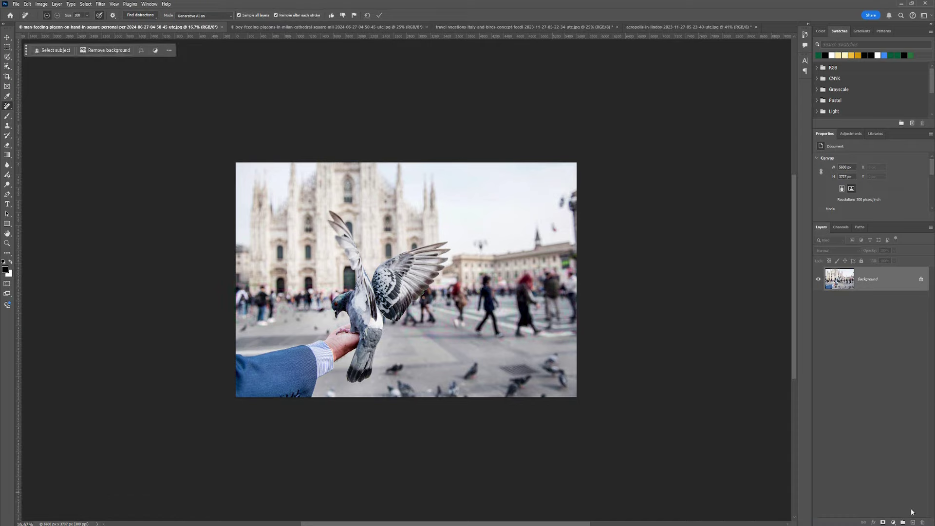
left_click(913, 522)
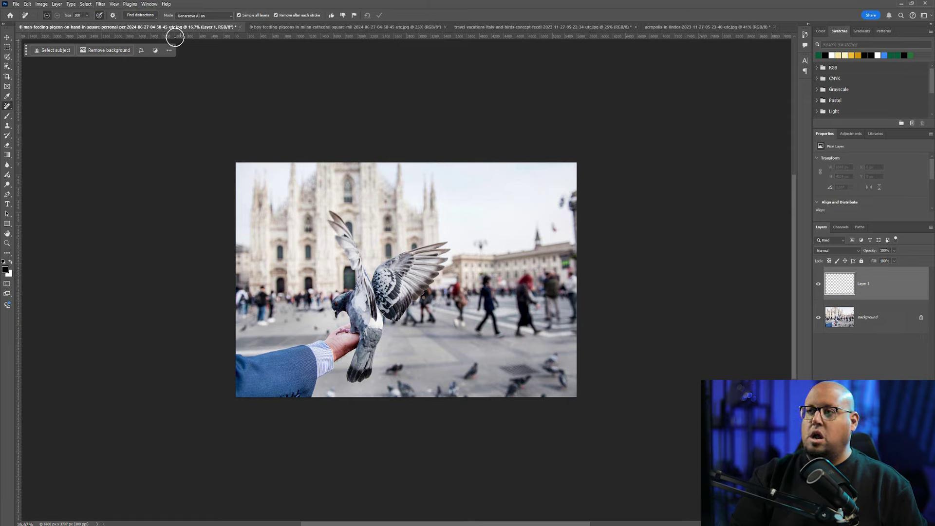
left_click(140, 16)
left_click(132, 60)
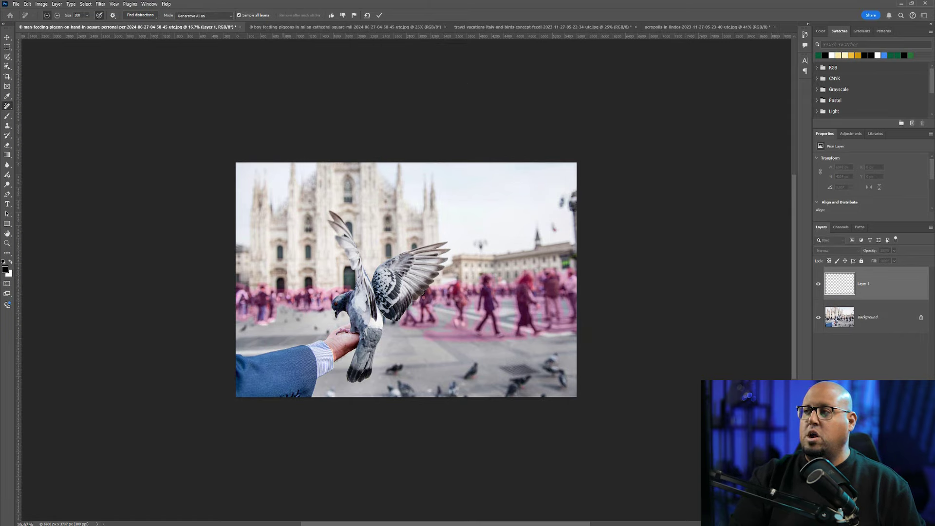
left_click(378, 16)
key("ctrl+plus")
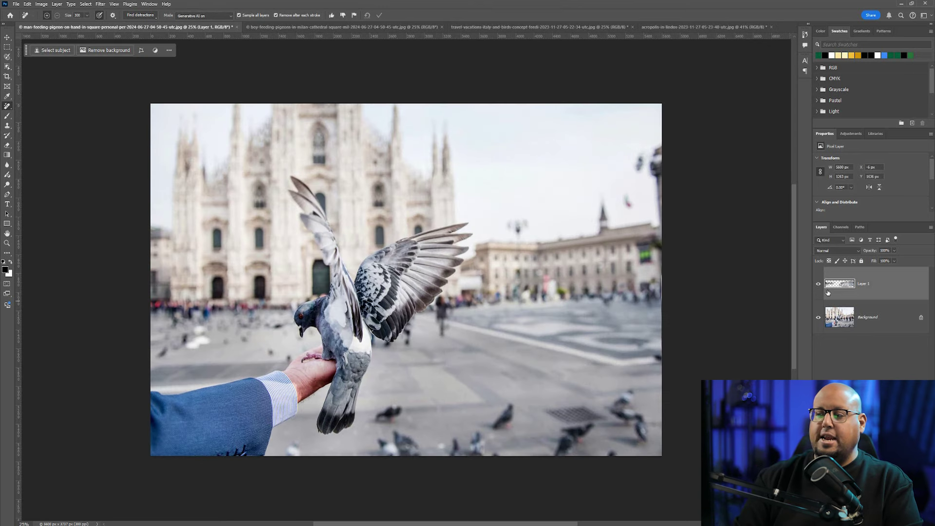
Step: Toggle Layer 1's visibility to compare the cleaned plaza against the original
left_click(819, 286)
left_click(819, 286)
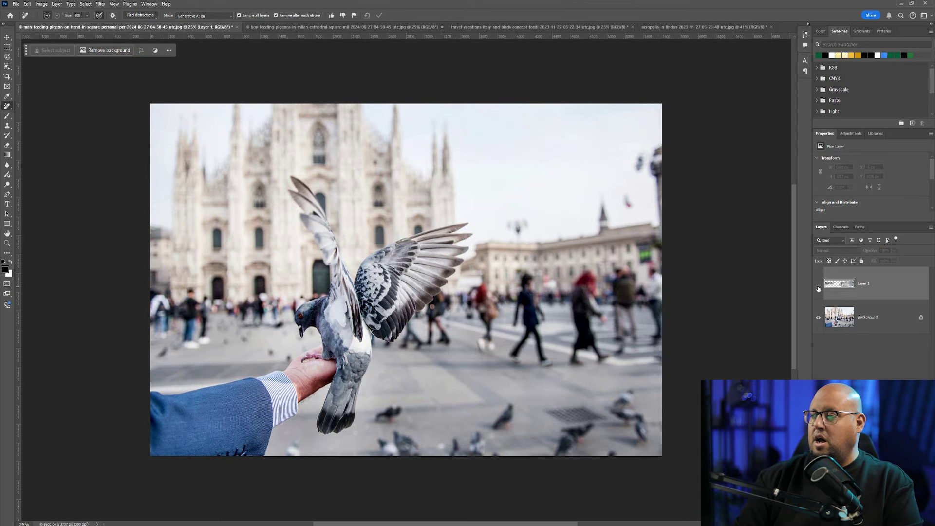
left_click(819, 286)
left_click(819, 286)
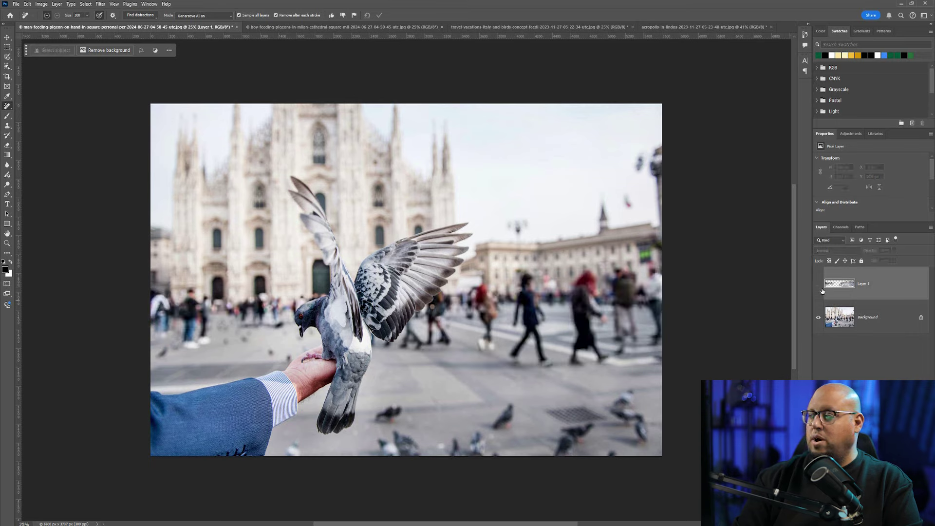
left_click(819, 286)
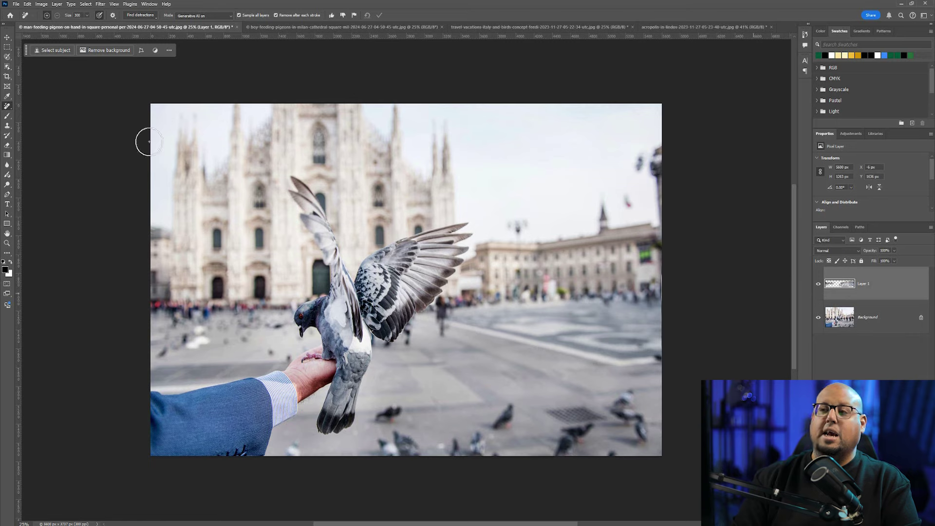
Step: Detect and remove the remaining distant people, then hide Layer 1 to compare
left_click(137, 16)
left_click(133, 63)
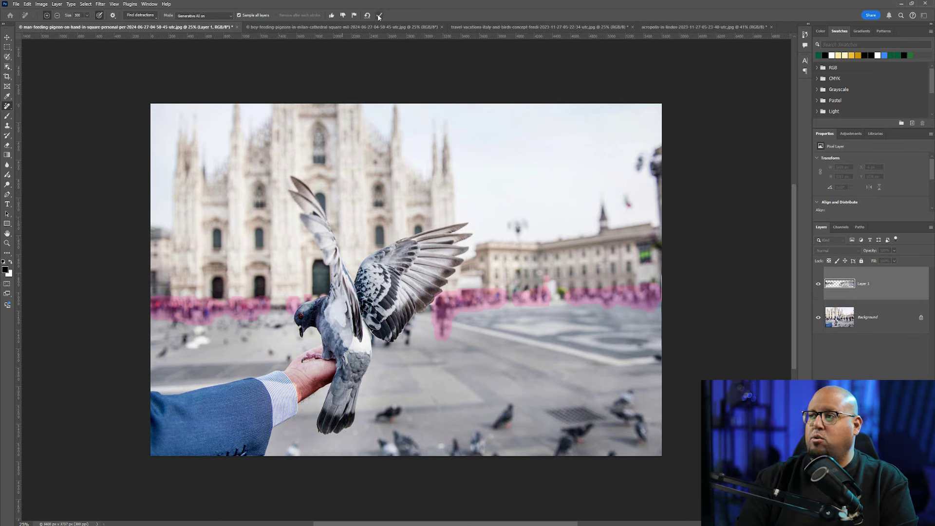
key("Return")
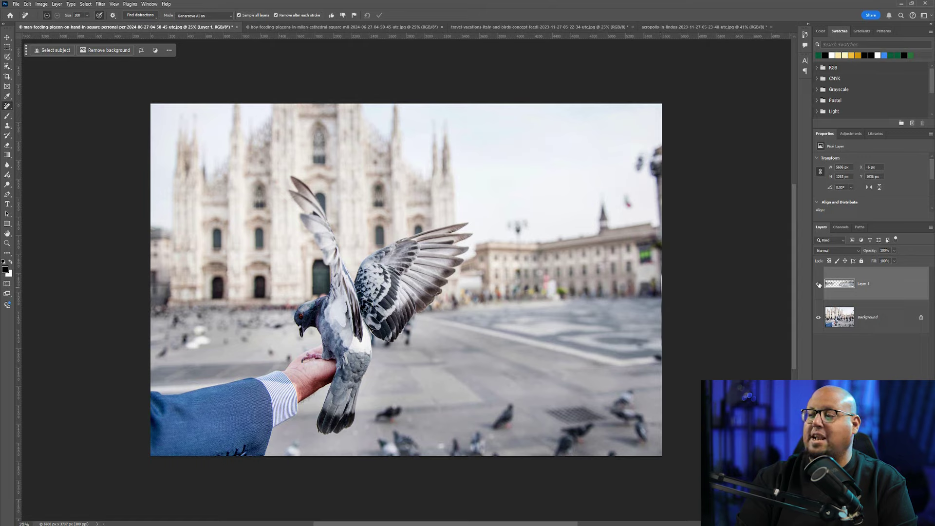
left_click(819, 284)
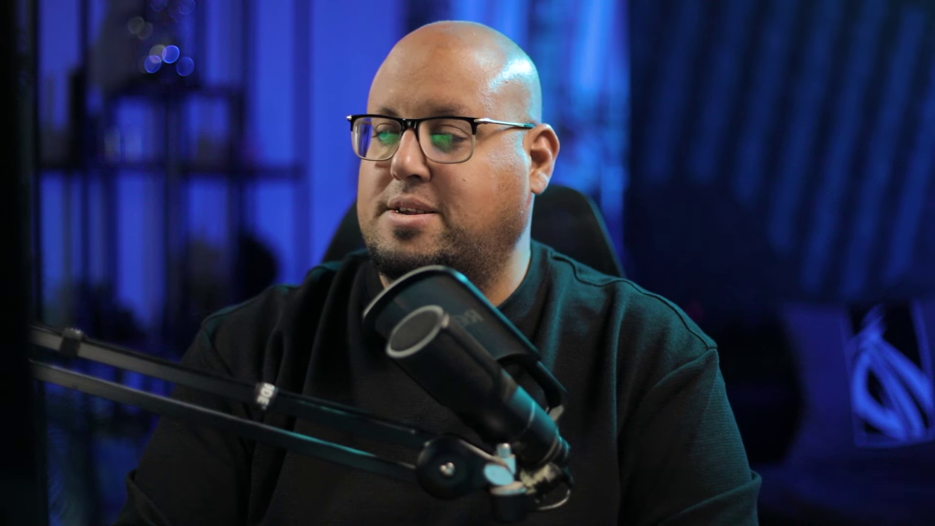